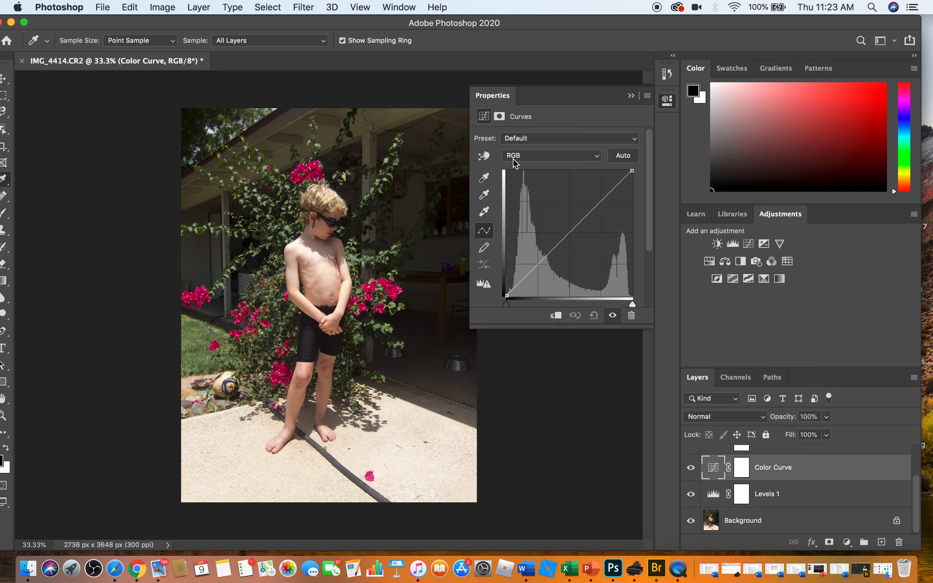
- Examine the individual green and blue channel curves of the Color Curve layer and return to the composite RGB curve
click(548, 156)
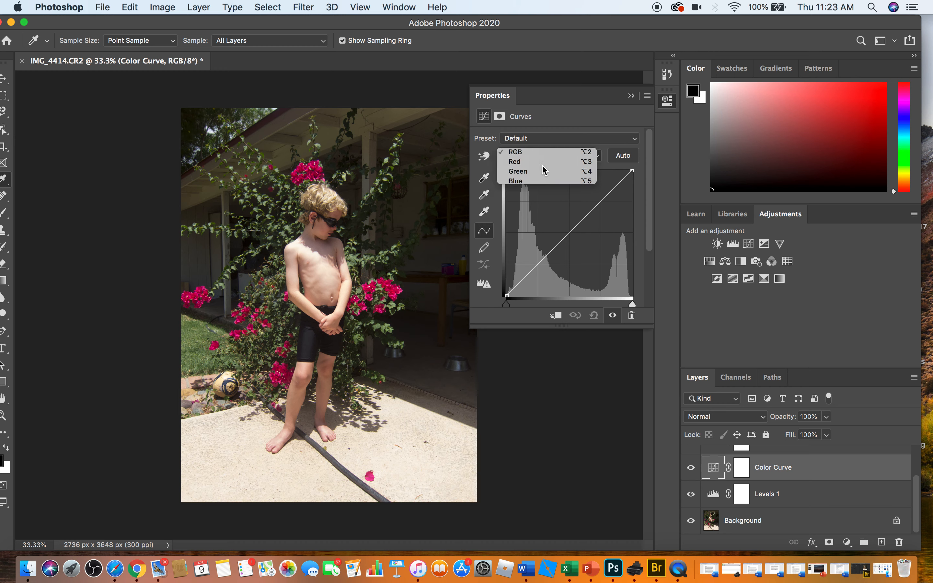
click(545, 165)
click(545, 158)
click(544, 164)
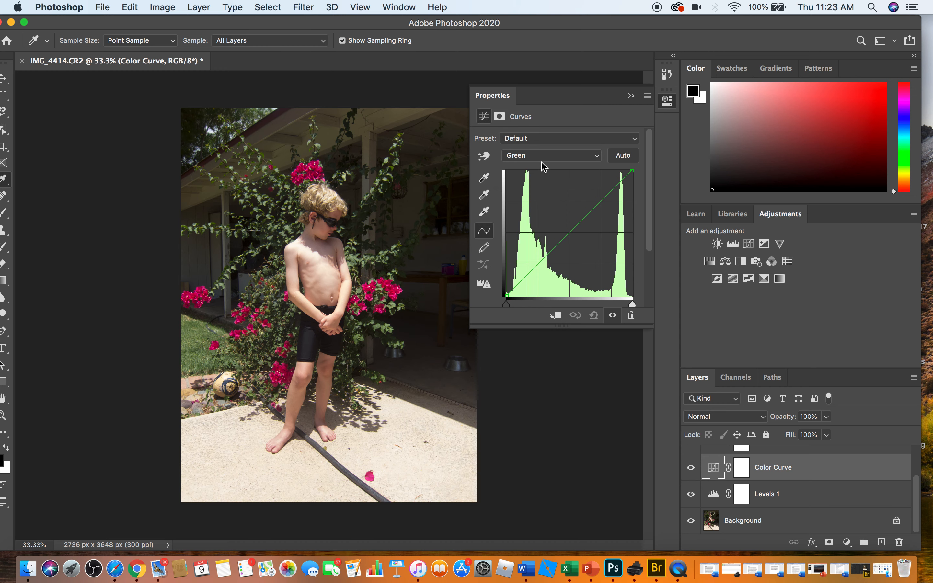
click(545, 156)
click(542, 165)
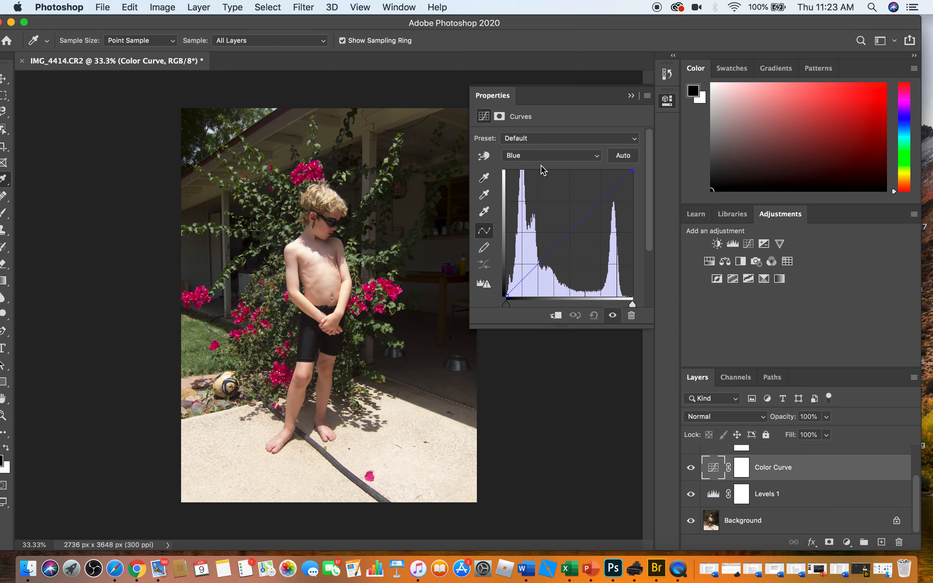
click(543, 155)
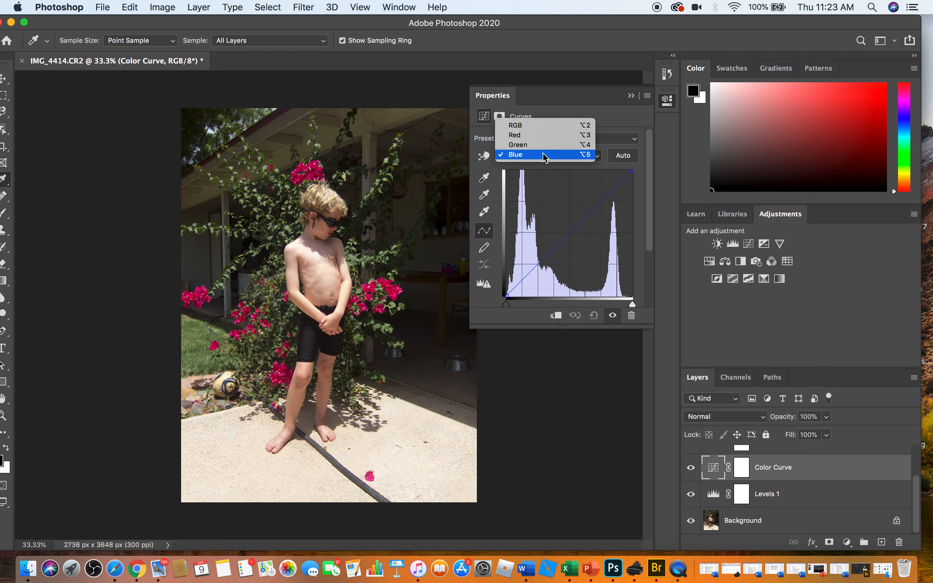
click(540, 126)
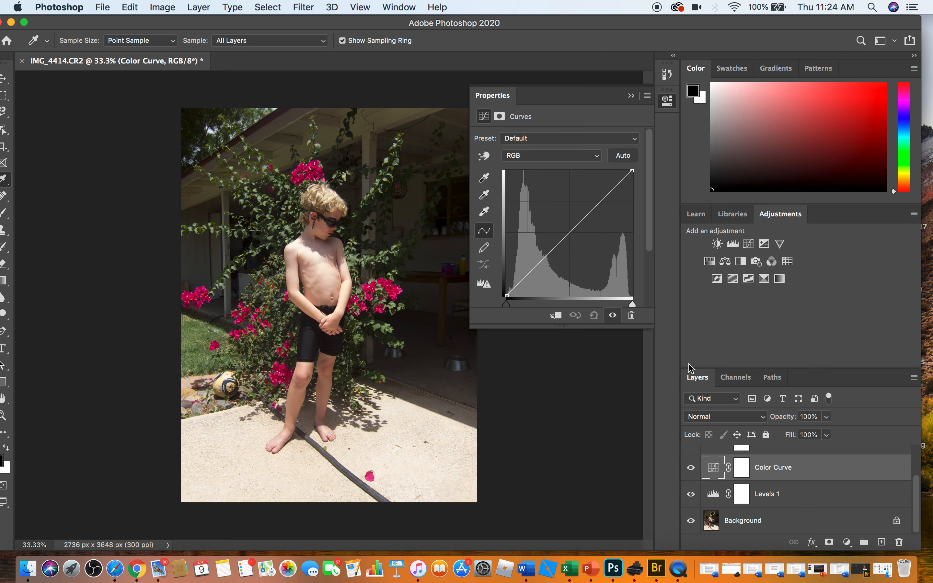
- Add a trial Color Balance adjustment layer above the Color Curve layer and delete it
click(847, 542)
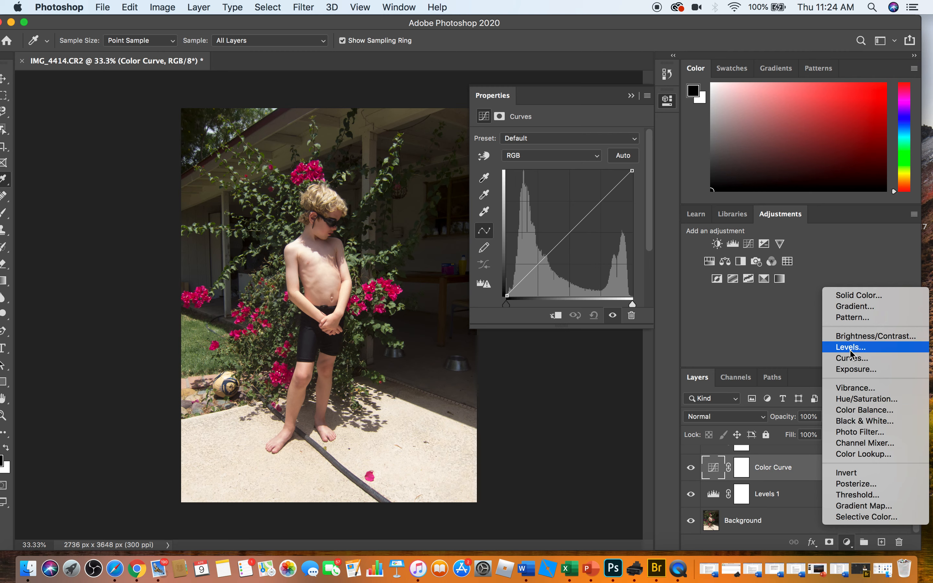
click(860, 413)
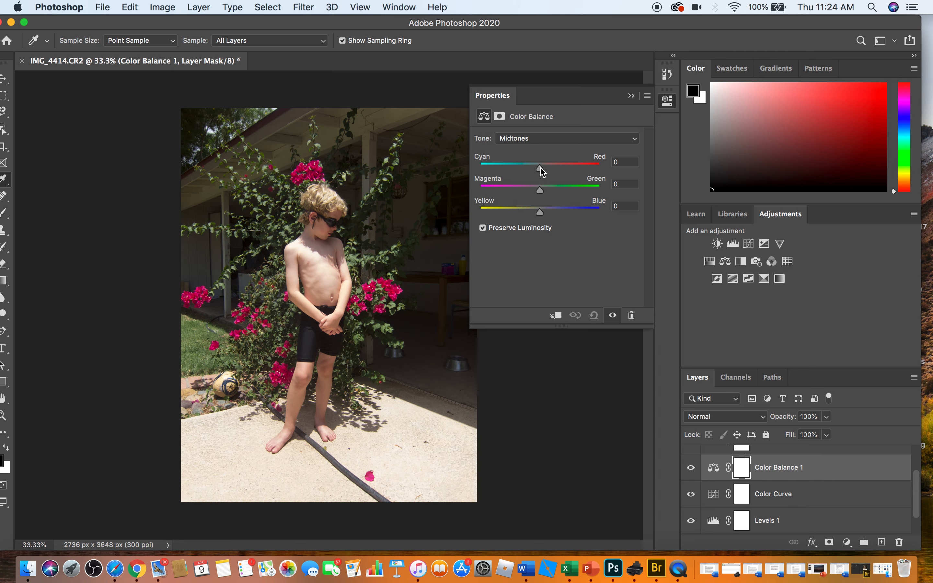
mouse_move(540, 168)
mouse_down()
mouse_move(599, 172)
mouse_move(514, 175)
mouse_move(547, 175)
mouse_move(539, 172)
mouse_up()
drag(796, 468, 899, 542)
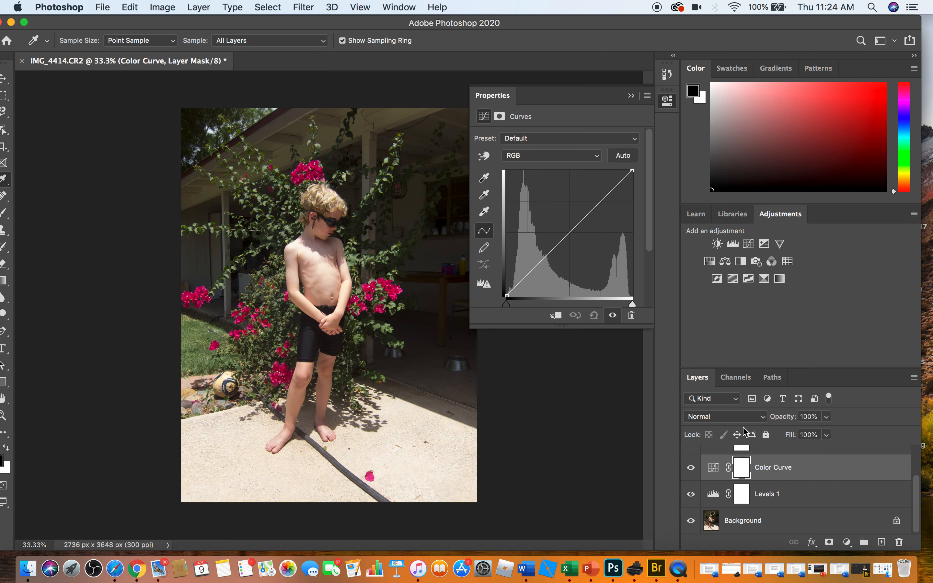
- Add a midpoint to the red channel's curve and raise it above the diagonal to shift the photo toward red
click(594, 158)
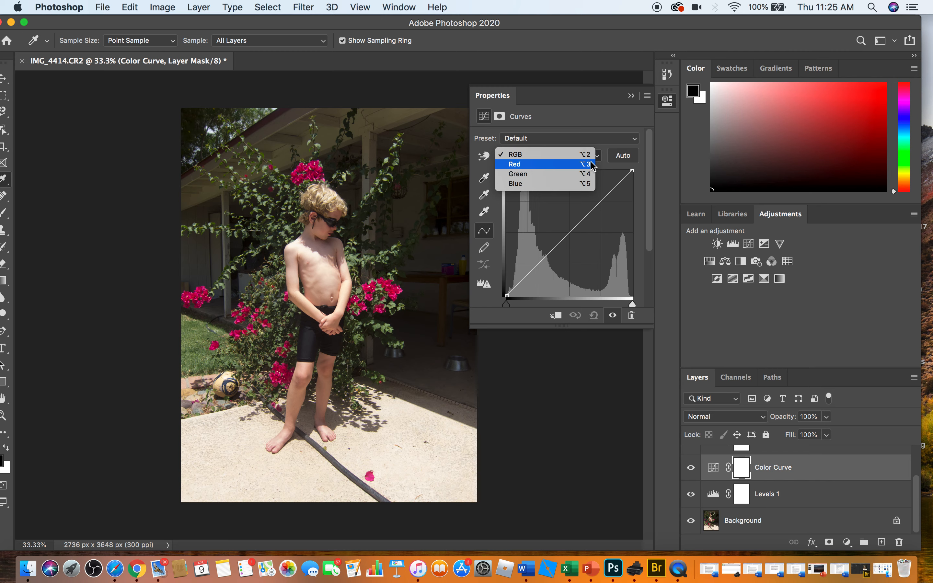
click(592, 164)
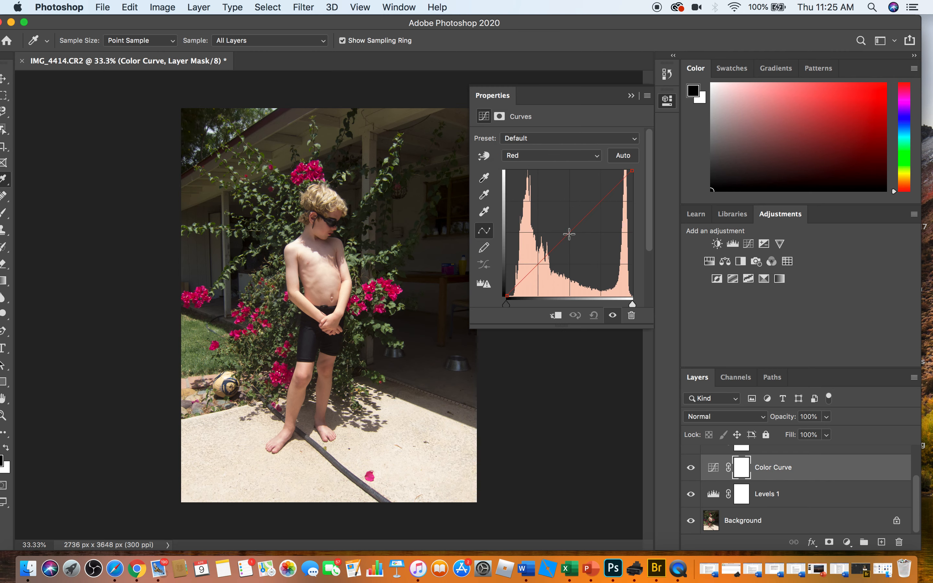
click(570, 231)
key(Up)
key(Up)
key(Up)
key(Up)
key(Left)
key(Left)
key(Left)
key(Left)
key(Up)
key(Up)
key(Up)
key(Up)
key(Up)
key(Left)
key(Left)
key(Left)
key(Left)
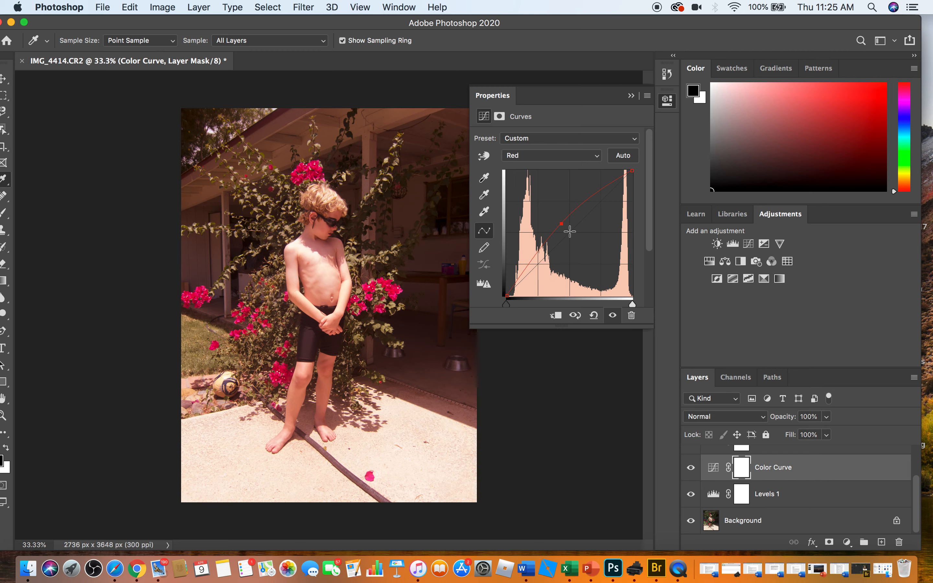
- Lower the red curve's midpoint well below the diagonal to shift the photo toward cyan, and remove the point
key(Down)
key(Down)
key(Down)
key(Down)
key(Down)
key(Down)
key(Down)
key(Down)
key(Down)
key(Right)
key(Right)
key(Right)
key(Right)
key(Right)
key(Right)
key(Right)
key(Right)
key(Down)
key(Down)
key(Down)
key(Down)
key(Down)
key(Down)
key(Down)
key(Down)
key(Right)
key(Right)
key(Right)
key(Right)
key(Right)
key(Right)
key(Right)
key(Right)
key(Right)
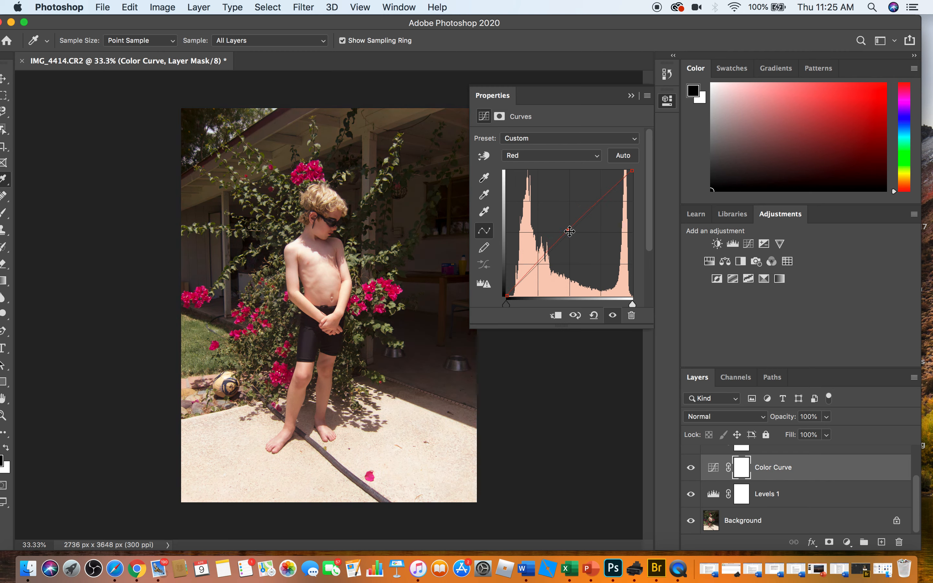
key(Down)
key(Down)
key(Down)
key(Down)
key(Down)
key(Down)
key(Down)
key(Down)
key(Down)
key(Right)
key(Right)
key(Right)
key(Right)
key(Right)
key(Right)
key(Right)
key(Right)
key(Right)
key(Down)
key(Down)
key(Down)
key(Down)
key(Down)
key(Down)
key(Down)
key(Down)
key(Down)
key(Down)
key(Down)
key(Right)
key(Right)
key(Right)
key(Right)
key(Right)
key(Right)
key(Right)
key(Right)
key(Right)
key(Right)
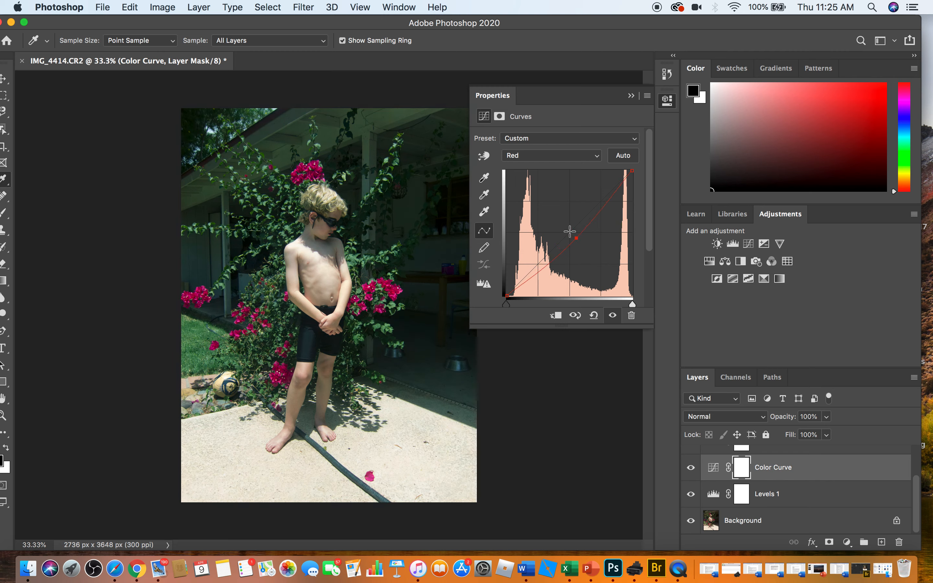
key(Down)
key(Down)
key(Right)
key(Right)
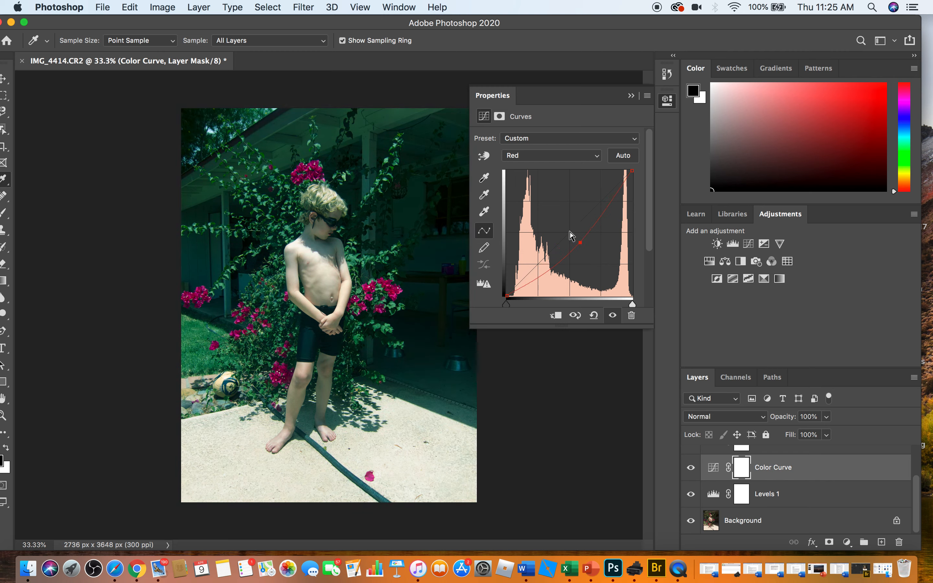
key(BackSpace)
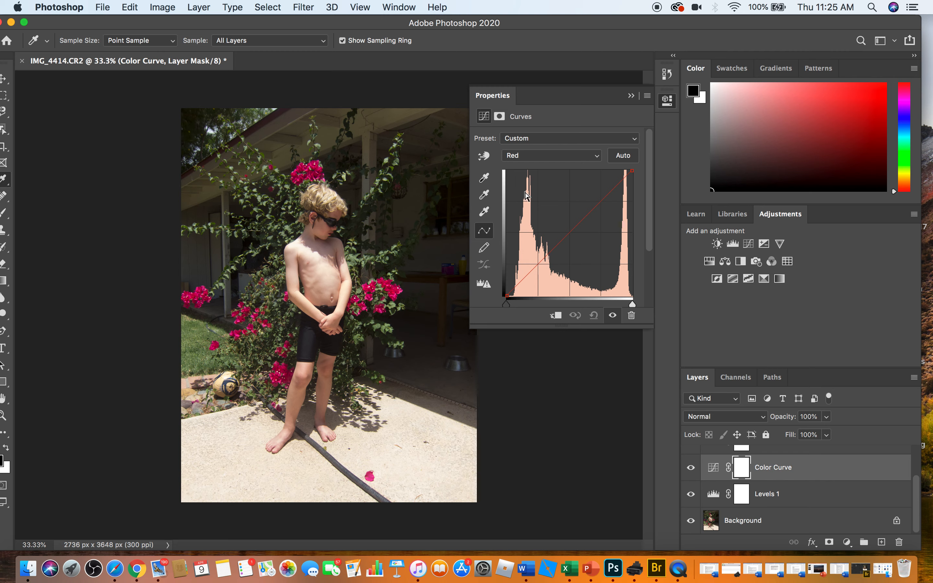
- Sample the boy's torso with the on-image adjustment tool for the red curve, and add shadow and midtone points along the diagonal
click(484, 156)
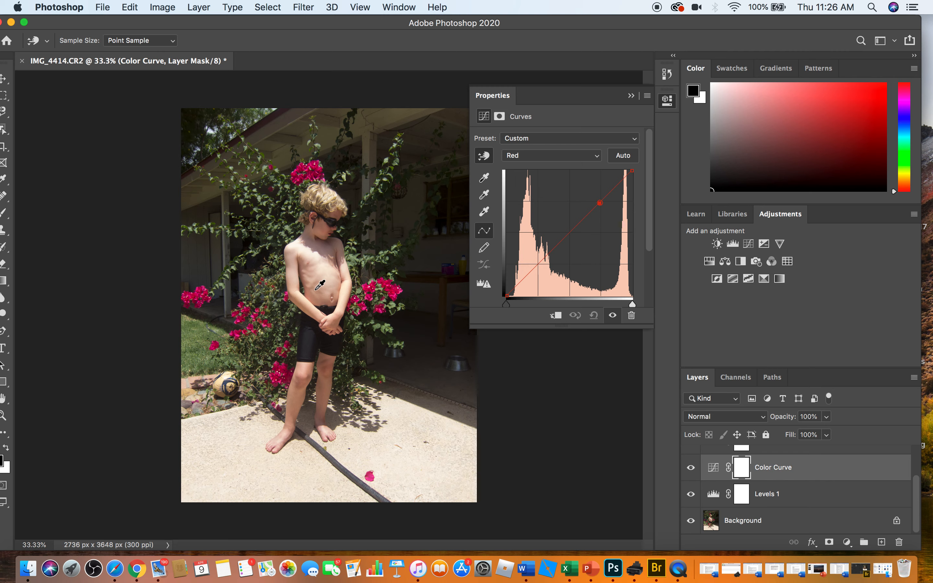
click(320, 285)
click(542, 263)
click(571, 233)
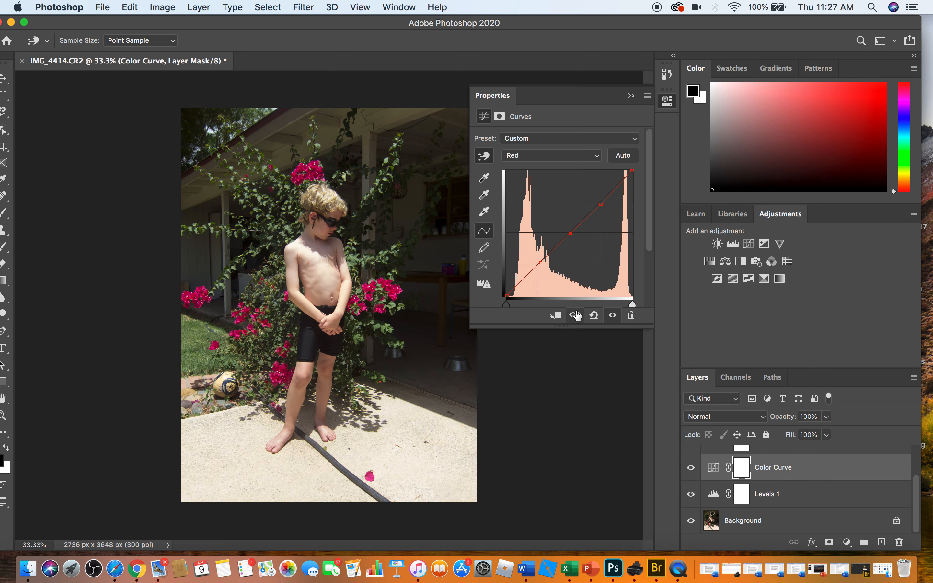
click(601, 205)
- Try shifting the midpoint of the green channel's curve slightly
click(567, 160)
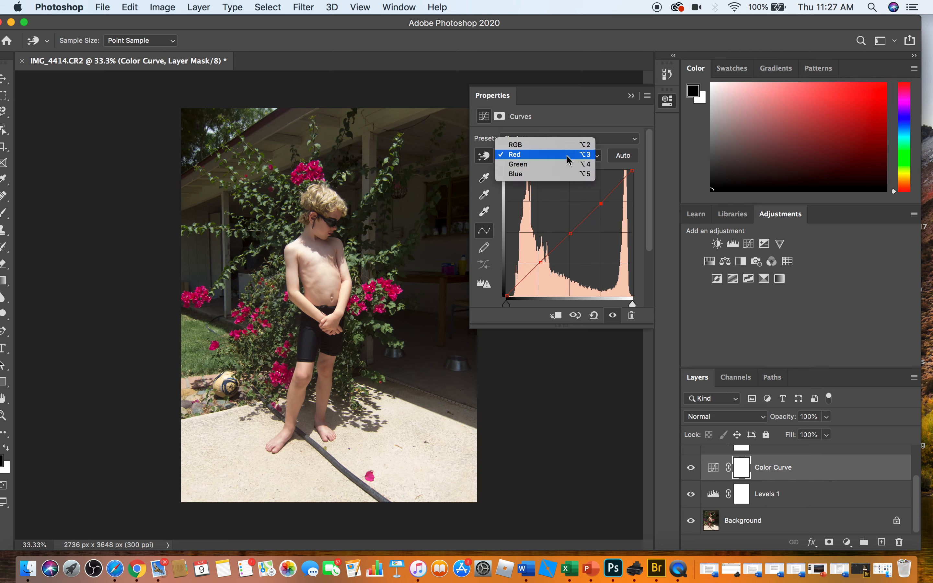
click(566, 168)
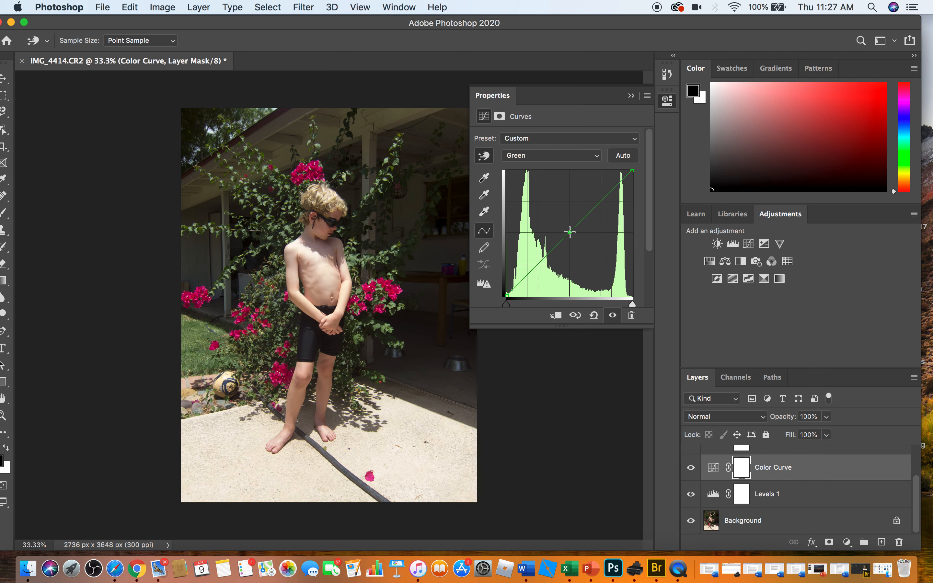
mouse_move(570, 232)
mouse_down()
mouse_move(542, 210)
mouse_move(592, 260)
mouse_move(568, 235)
mouse_up()
- Try bending the blue channel's curve below the diagonal to shift the photo toward yellow, and return it to the diagonal
click(565, 156)
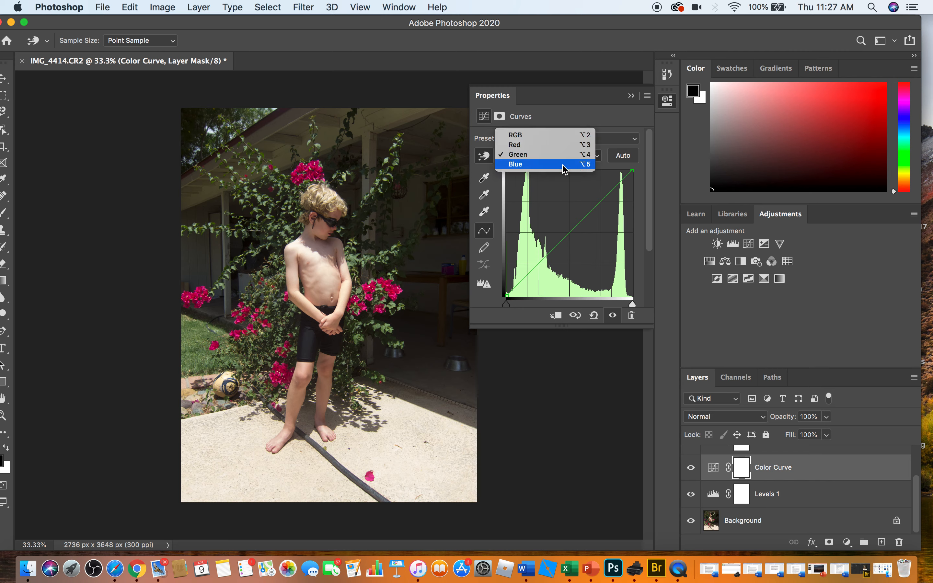
click(563, 164)
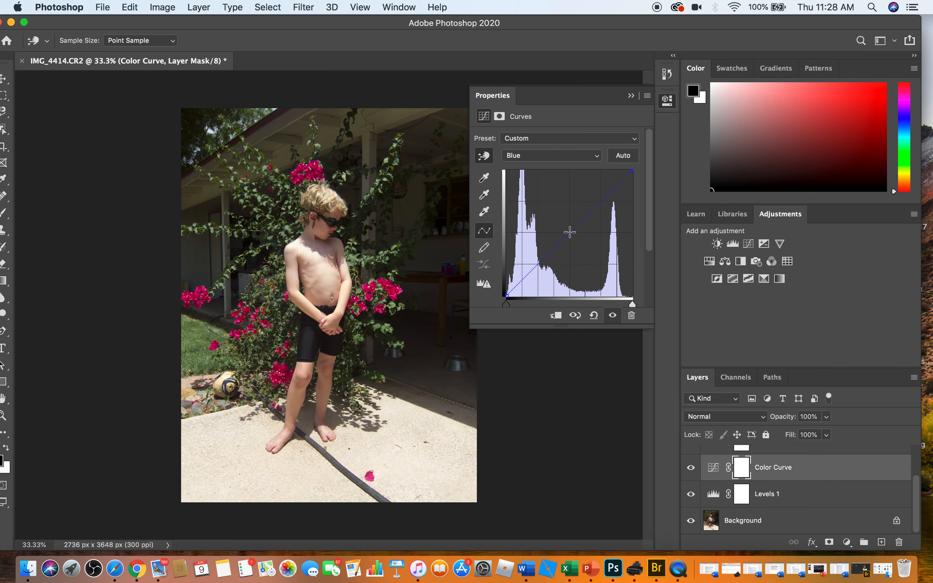
mouse_move(569, 231)
mouse_down()
mouse_move(550, 217)
mouse_move(581, 244)
mouse_up()
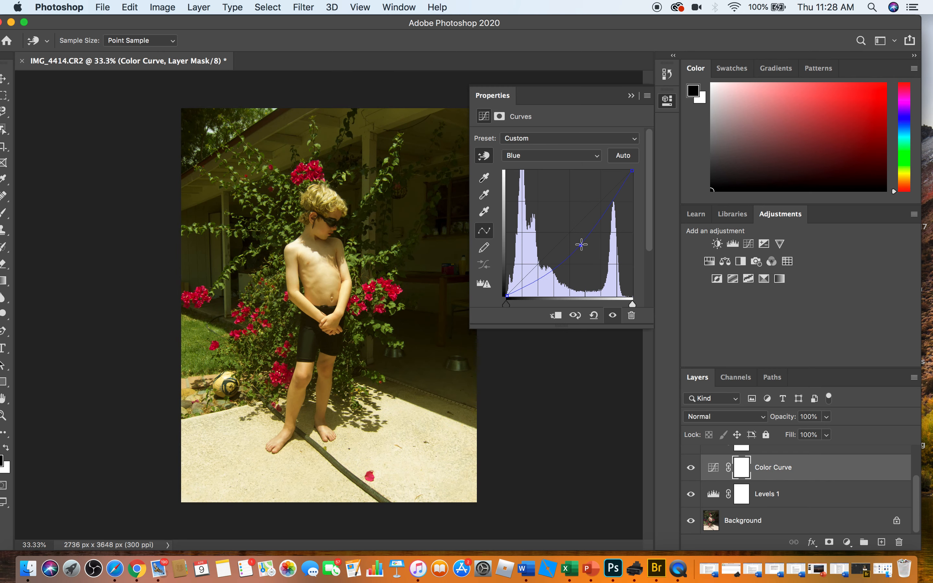
drag(580, 245, 557, 245)
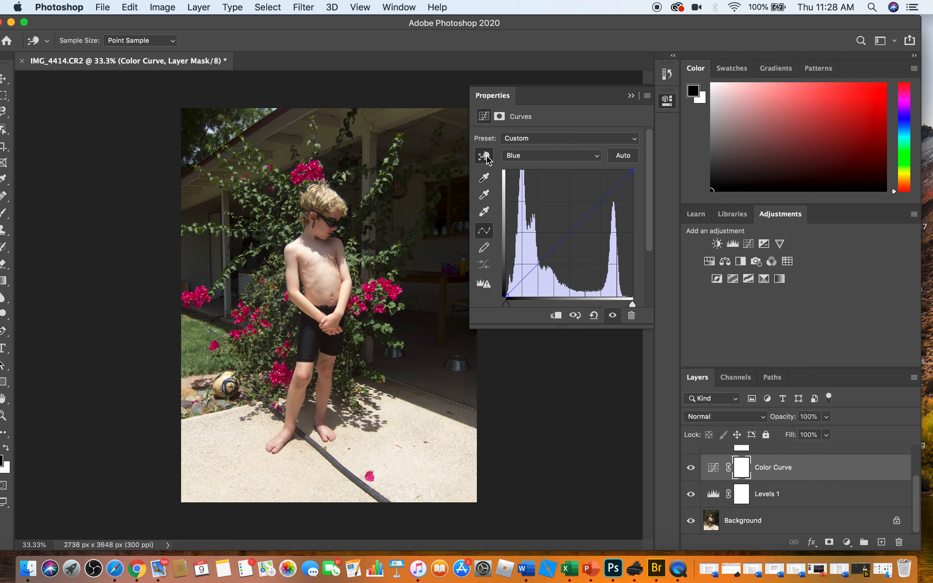
- Sample the sunlit concrete with the on-image adjustment tool to add a blue-curve highlight point, and nudge it slightly below the diagonal
click(390, 445)
key(Down)
key(Down)
key(Down)
key(Down)
key(Down)
key(Down)
key(Down)
key(Down)
key(Down)
key(Down)
key(Down)
key(Down)
key(Up)
key(Up)
key(Up)
key(Up)
key(Up)
key(Up)
key(Up)
key(Up)
key(Up)
key(Up)
key(Up)
key(Up)
key(Down)
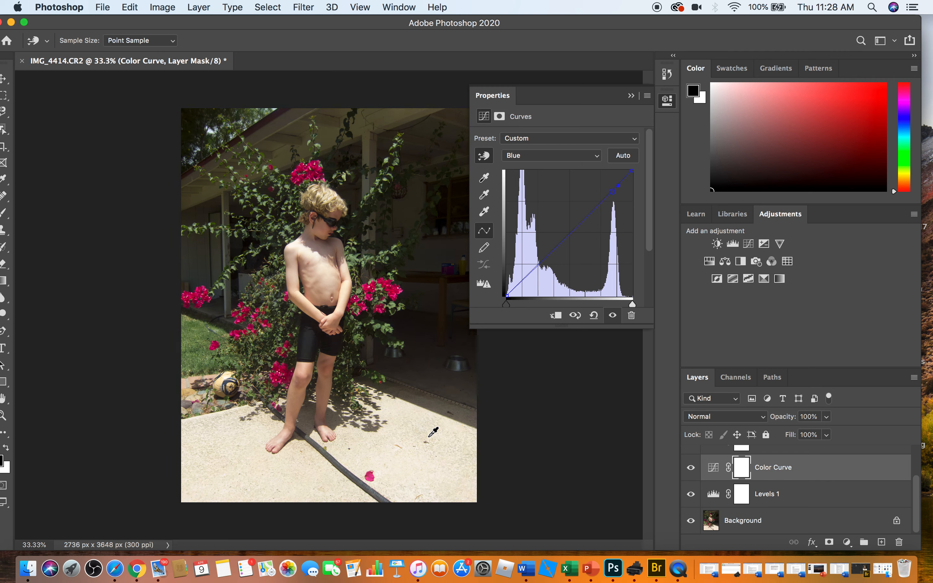